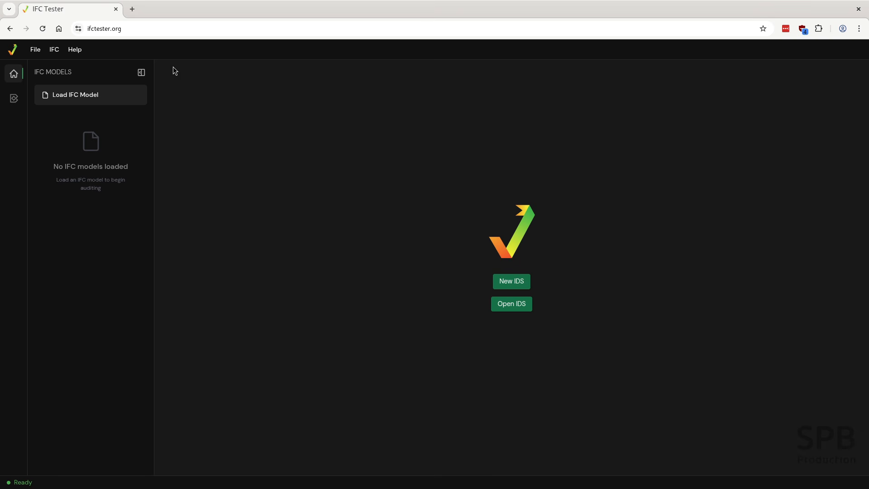
{"action": "left_click", "coordinate": [104, 29]}
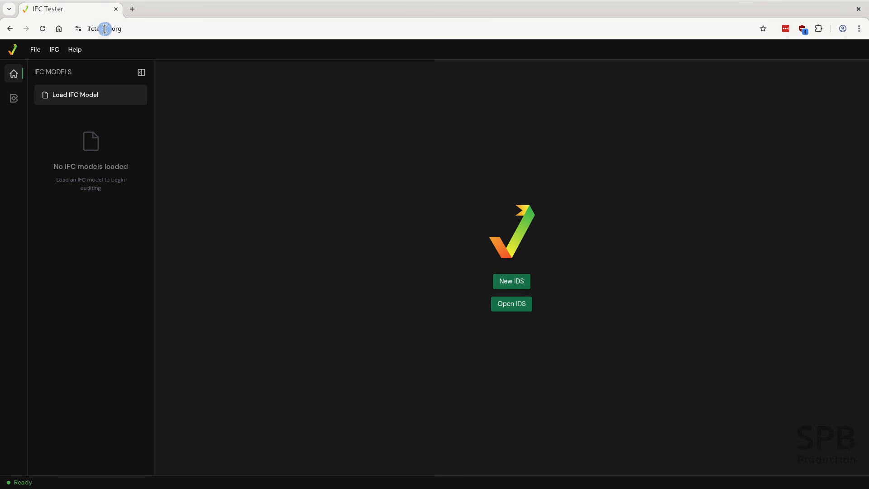
{"action": "left_click", "coordinate": [109, 31]}
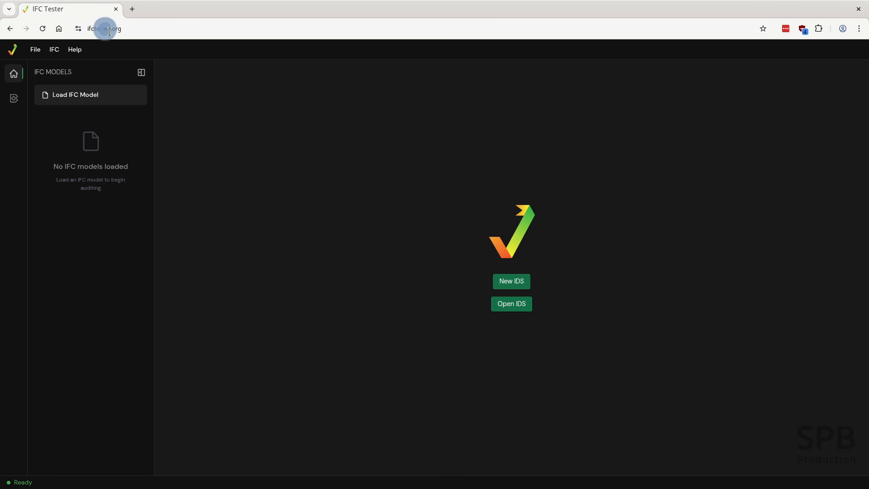
{"action": "left_click", "coordinate": [43, 28]}
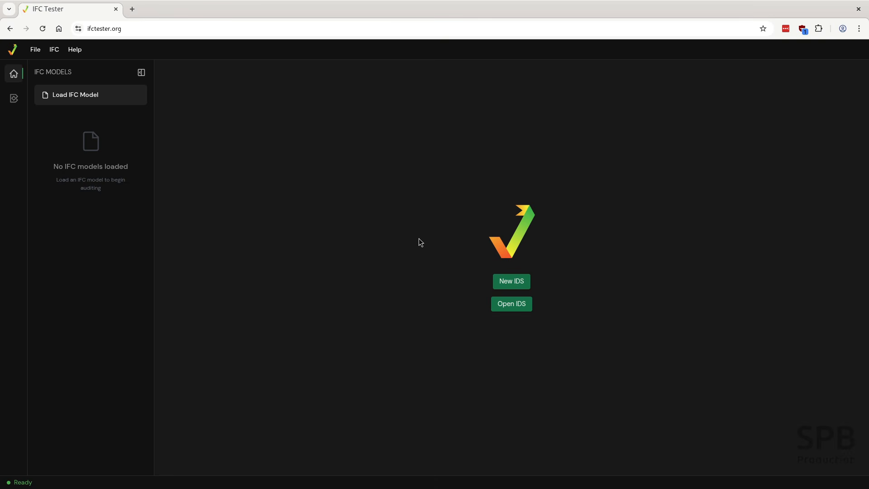
- Open the IDS file IDS_SPB_Simple.ids from the Home folder
{"action": "left_click", "coordinate": [517, 307]}
{"action": "left_click", "coordinate": [78, 96]}
{"action": "left_click", "coordinate": [38, 48]}
{"action": "left_click", "coordinate": [51, 86]}
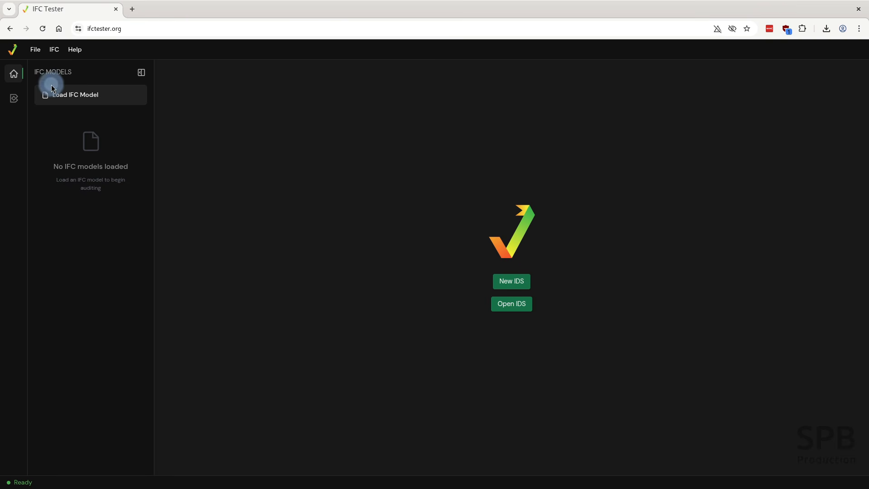
{"action": "scroll", "coordinate": [349, 214], "scroll_direction": "down", "scroll_amount": 4}
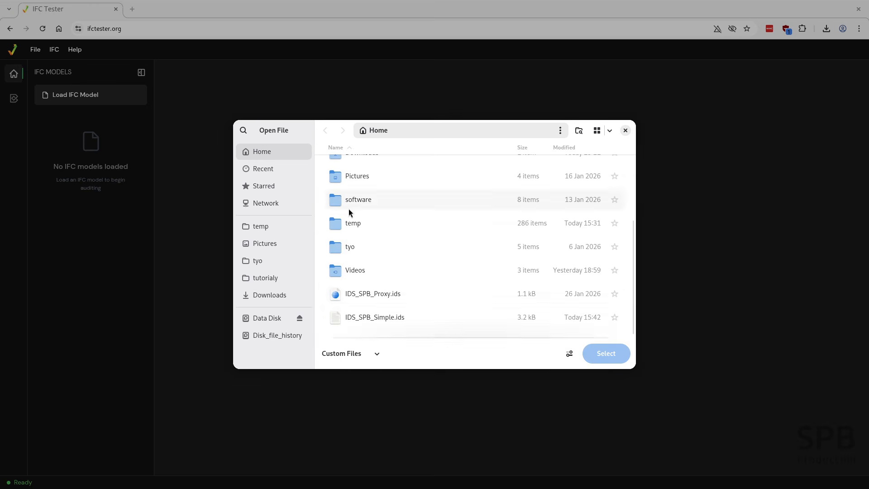
{"action": "left_click", "coordinate": [371, 318]}
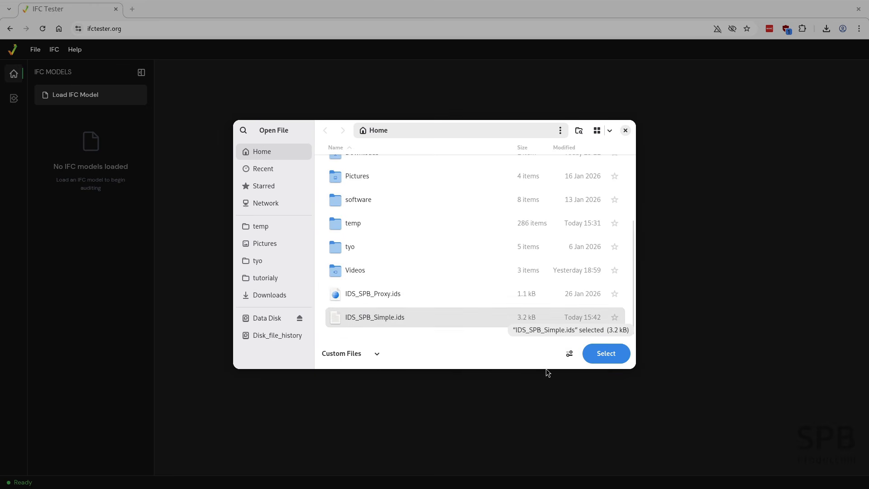
{"action": "left_click", "coordinate": [603, 358]}
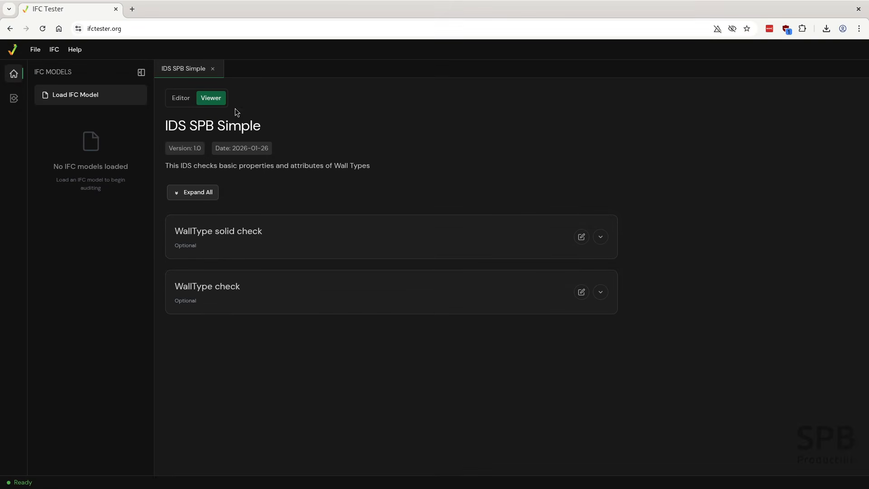
- Review the IDS title and description, and expand the WallType solid check and WallType check specifications to see their applicability
{"action": "left_click", "coordinate": [191, 71]}
{"action": "left_click", "coordinate": [191, 71]}
{"action": "left_click", "coordinate": [201, 132]}
{"action": "left_click", "coordinate": [207, 163]}
{"action": "left_click", "coordinate": [207, 164]}
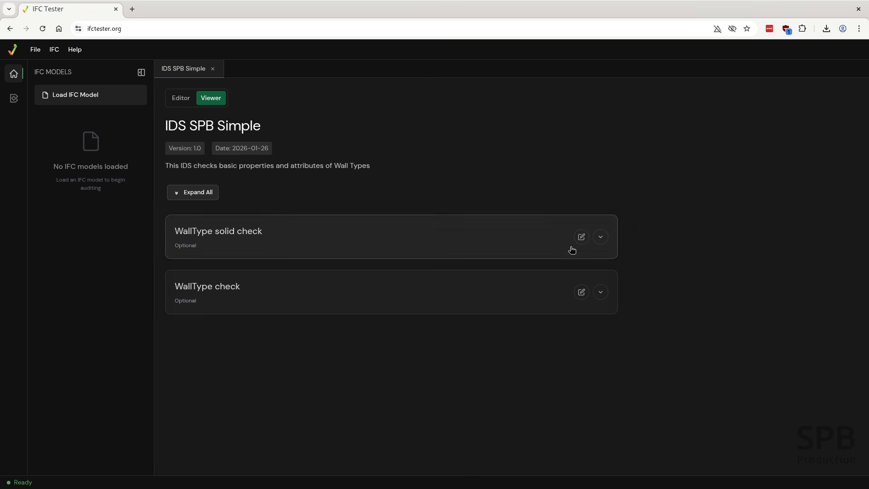
{"action": "left_click", "coordinate": [600, 237]}
{"action": "left_click", "coordinate": [600, 339]}
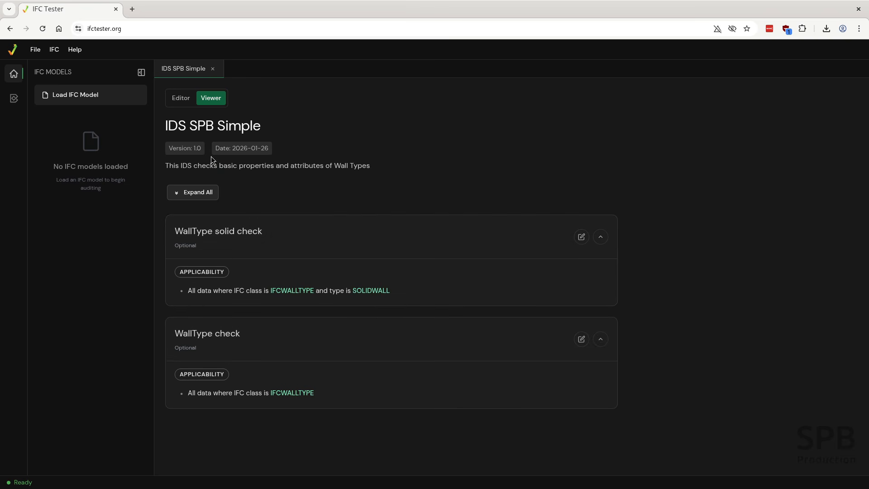
- Load the IFC model spa_IDS_testing.ifc from the Home folder
{"action": "left_click", "coordinate": [54, 50]}
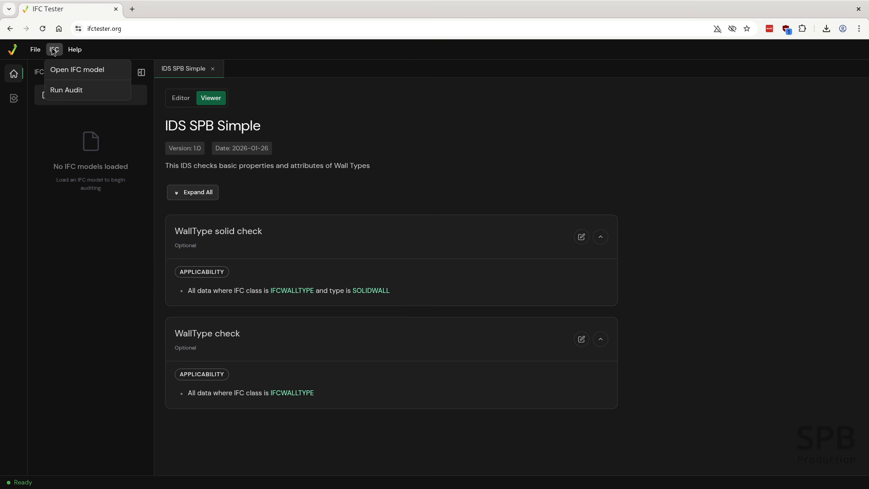
{"action": "left_click", "coordinate": [67, 71]}
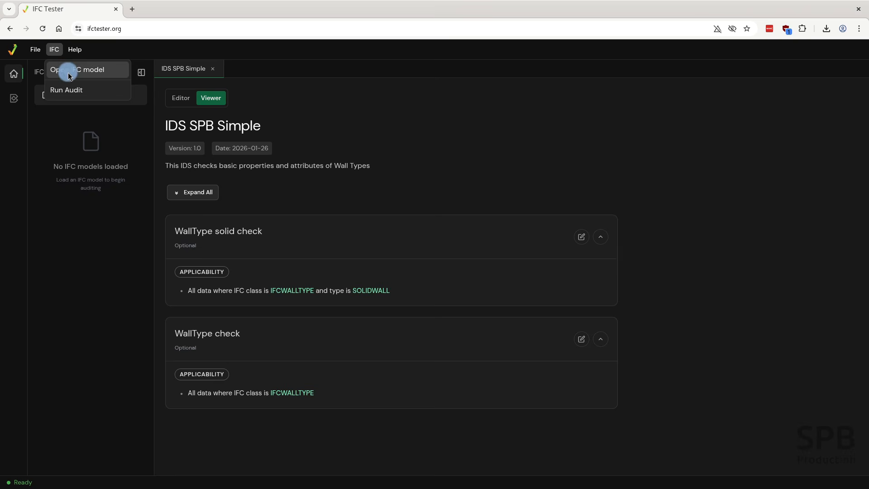
{"action": "scroll", "coordinate": [377, 237], "scroll_direction": "down", "scroll_amount": 5}
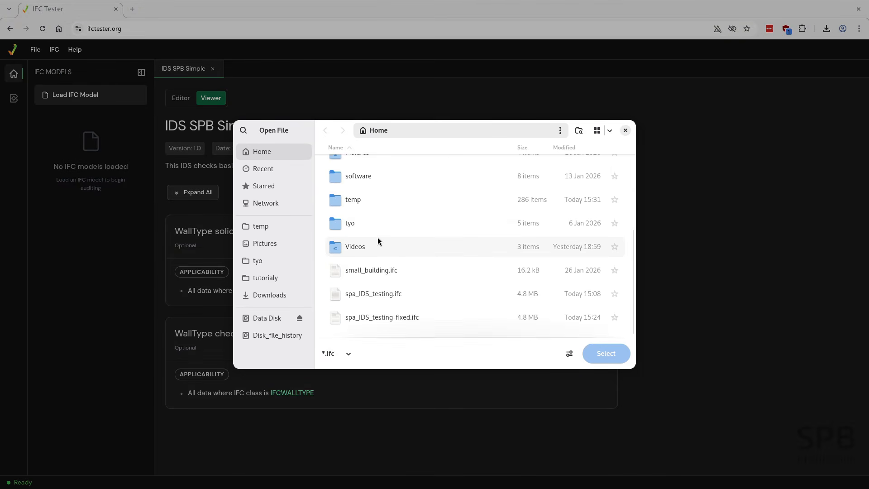
{"action": "left_click", "coordinate": [394, 299]}
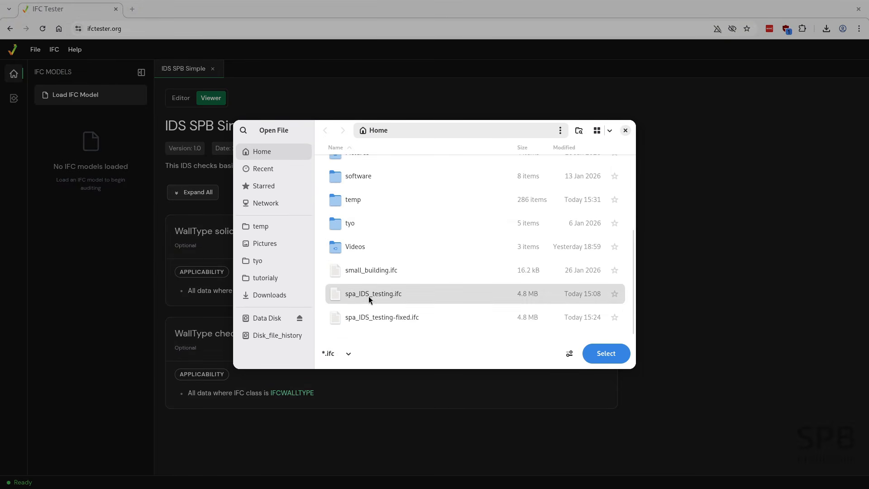
{"action": "left_click", "coordinate": [606, 354]}
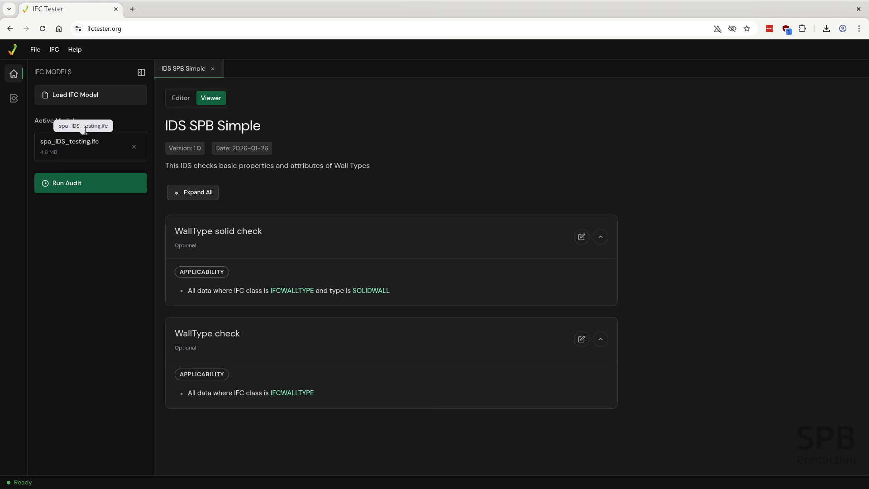
- Run the audit on the loaded model and review the overall summary and the status of both wall type specifications
{"action": "left_click", "coordinate": [76, 186]}
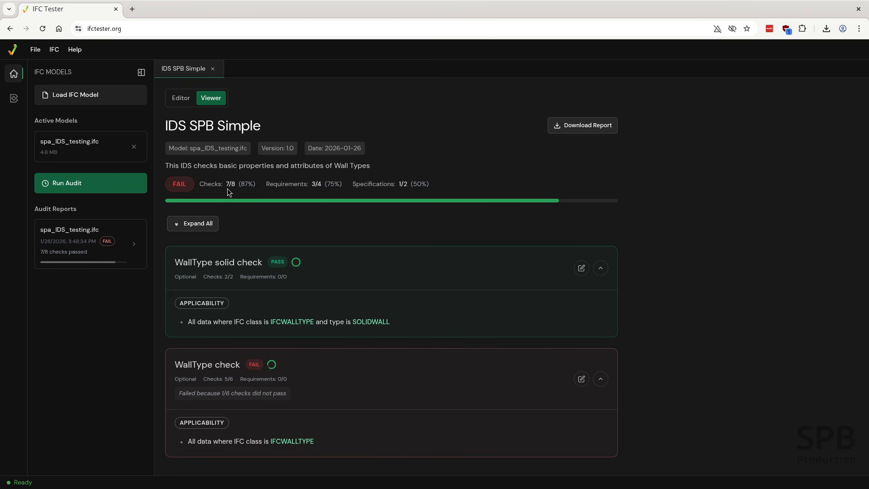
{"action": "left_click", "coordinate": [210, 187]}
{"action": "left_click", "coordinate": [184, 184]}
{"action": "left_click", "coordinate": [316, 184]}
{"action": "left_click", "coordinate": [320, 184]}
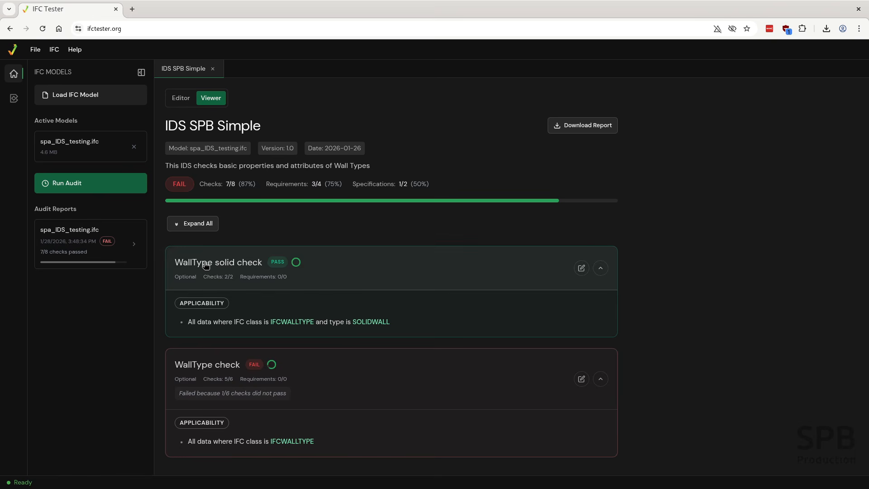
{"action": "left_click", "coordinate": [284, 265]}
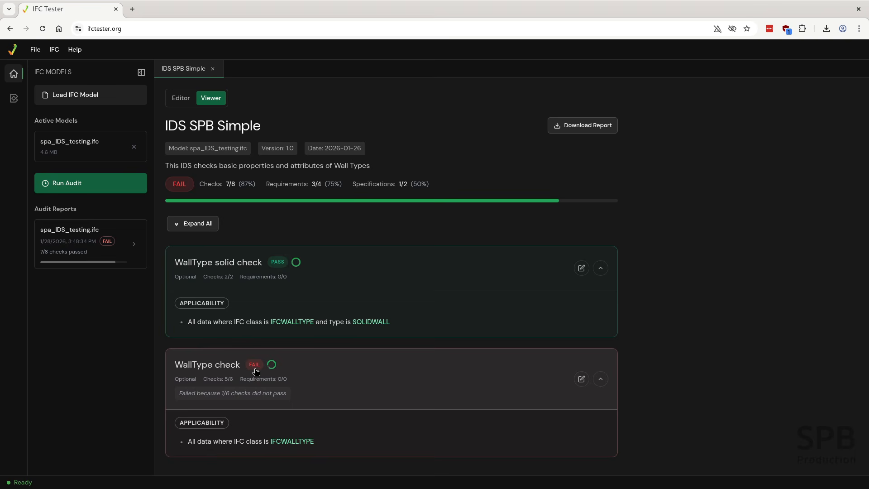
{"action": "left_click", "coordinate": [255, 371]}
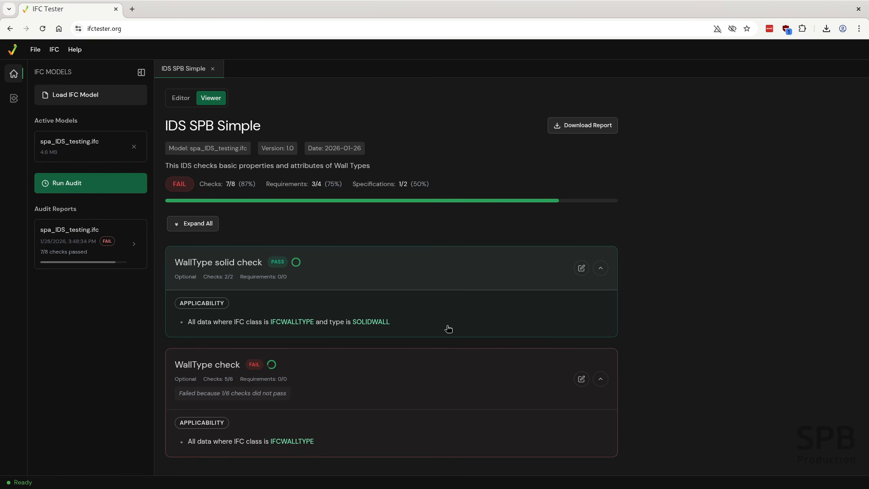
- Download the audit report and open report_ids_spb_simple.html from the Downloads folder
{"action": "left_click", "coordinate": [584, 128]}
{"action": "left_click", "coordinate": [724, 53]}
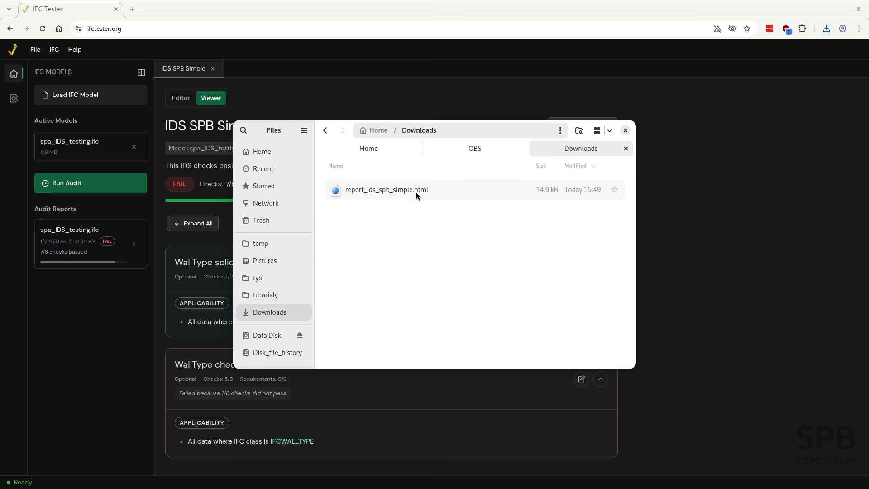
{"action": "left_click", "coordinate": [416, 192]}
{"action": "double_click", "coordinate": [362, 190]}
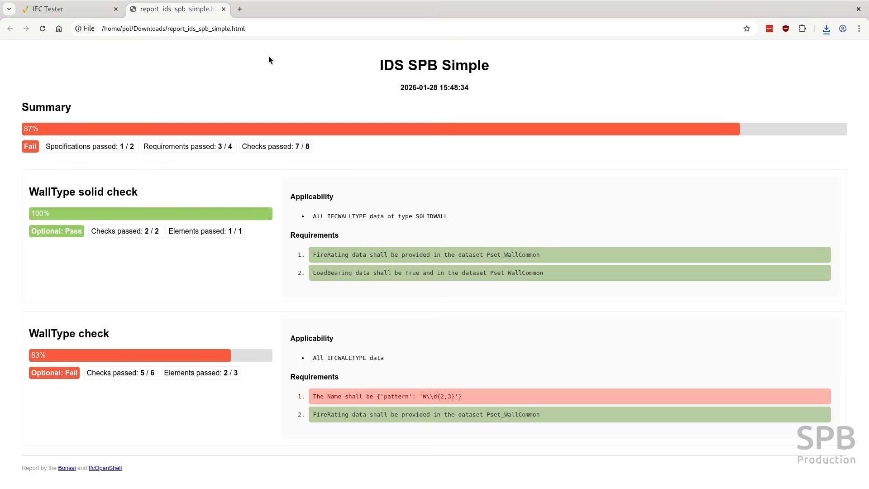
- Check the report summary and expand the FireRating and LoadBearing requirements under WallType solid check to see their elements
{"action": "left_click", "coordinate": [153, 132]}
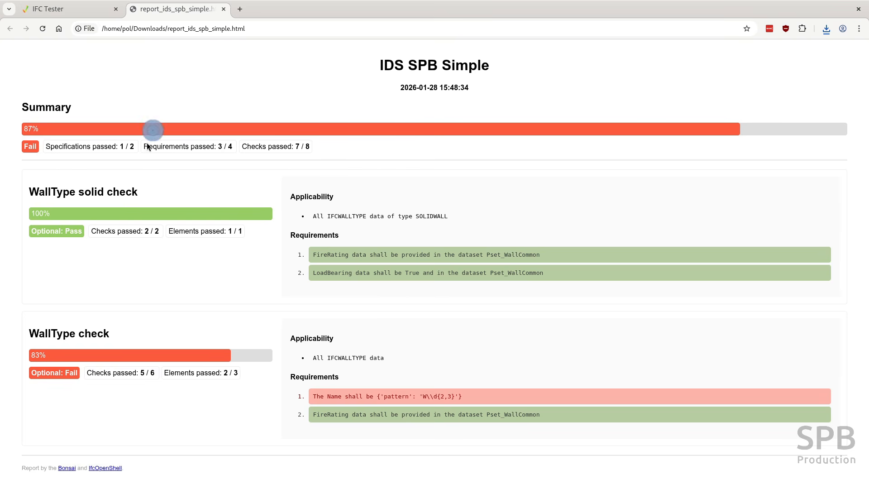
{"action": "left_click", "coordinate": [111, 192]}
{"action": "left_click", "coordinate": [359, 255]}
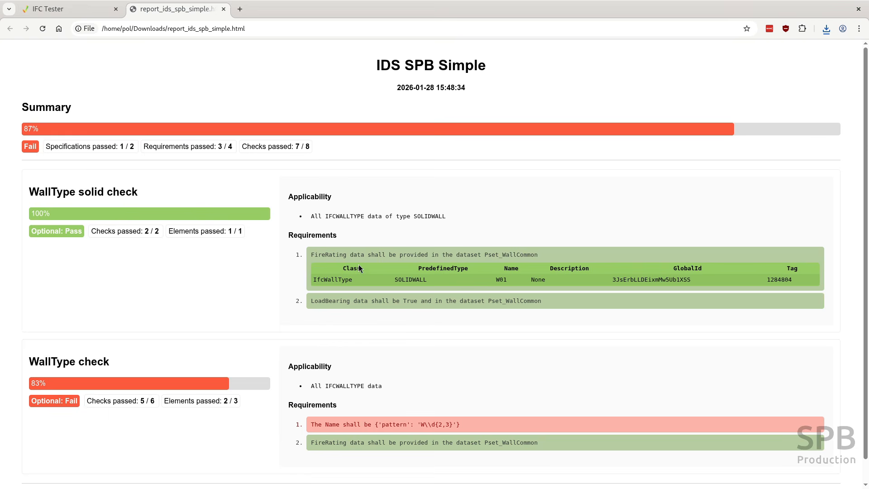
{"action": "left_click", "coordinate": [417, 301]}
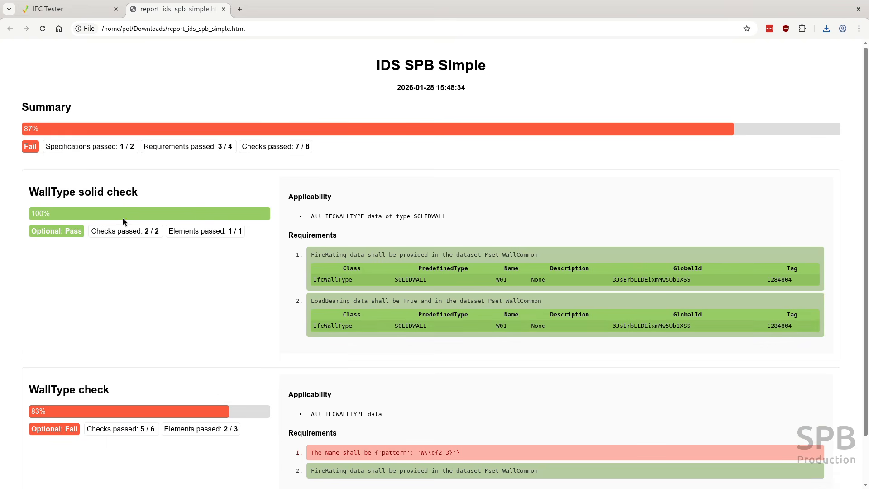
- Expand the FireRating and Name pattern requirements under WallType check and inspect which wall type breaks the naming rule
{"action": "scroll", "coordinate": [379, 348], "scroll_direction": "down", "scroll_amount": 2}
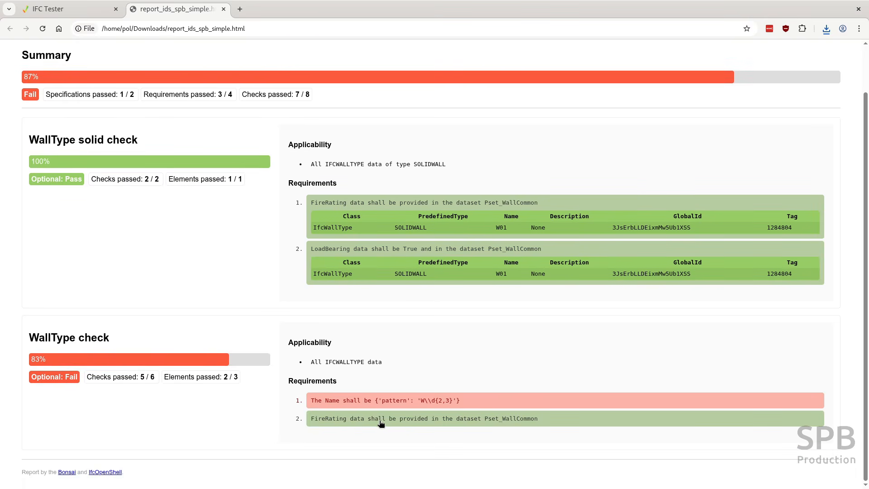
{"action": "left_click", "coordinate": [369, 420]}
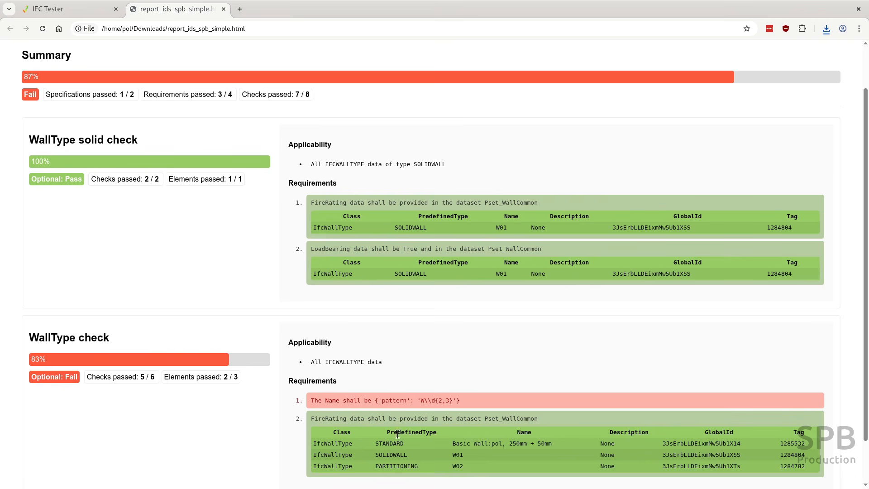
{"action": "left_click", "coordinate": [361, 401]}
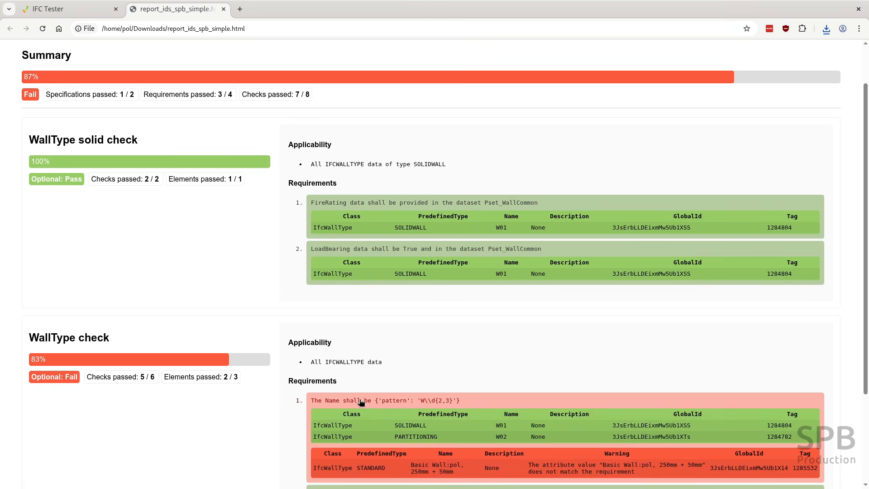
{"action": "scroll", "coordinate": [416, 396], "scroll_direction": "down", "scroll_amount": 3}
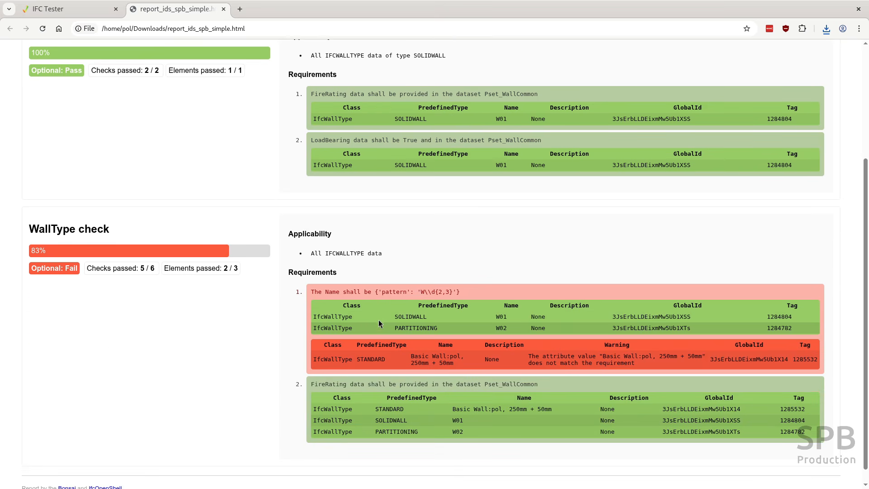
{"action": "left_click", "coordinate": [388, 359]}
{"action": "left_click", "coordinate": [427, 359]}
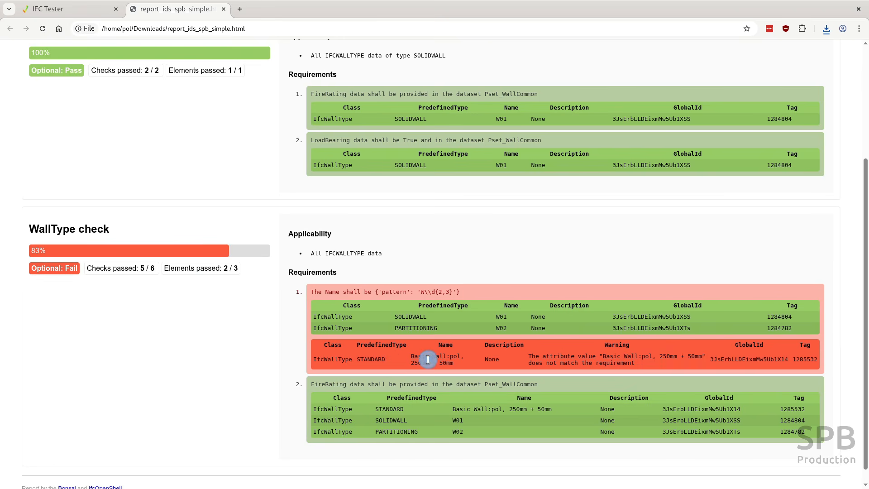
{"action": "left_click", "coordinate": [425, 291]}
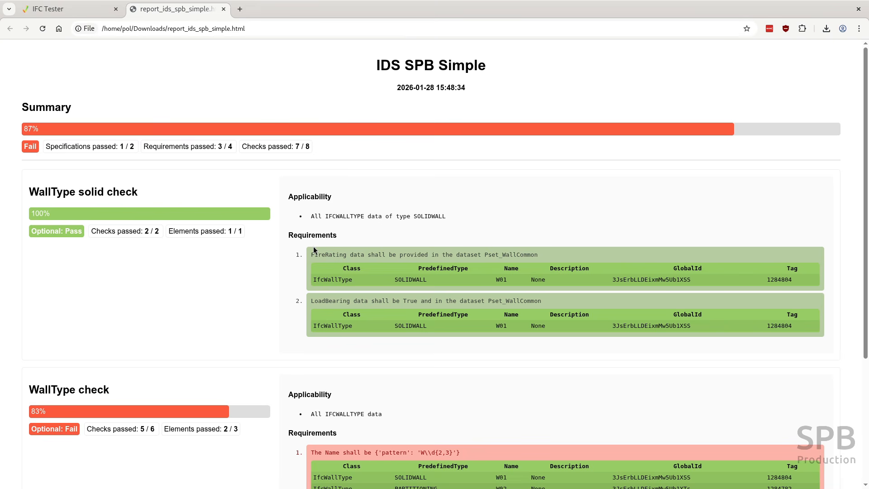
- Highlight the GlobalId of the wall type that fails the Name requirement, and close the report
{"action": "scroll", "coordinate": [241, 351], "scroll_direction": "down", "scroll_amount": 3}
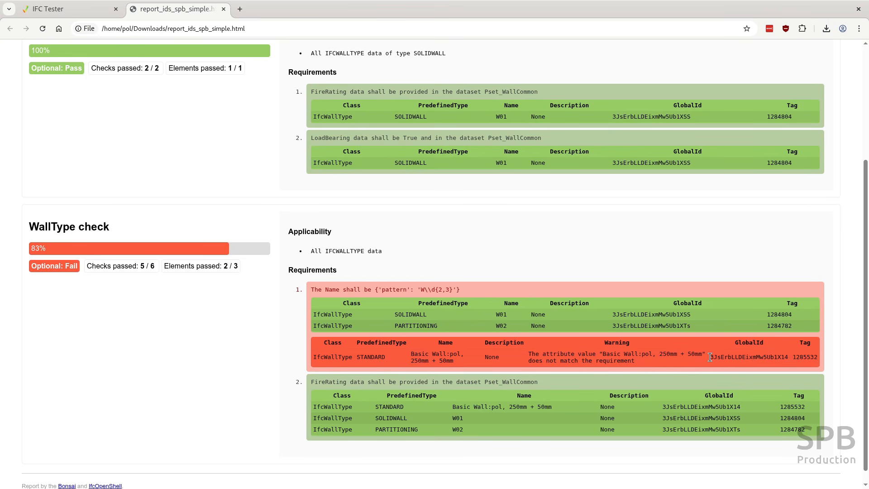
{"action": "left_click_drag", "start_coordinate": [710, 358], "coordinate": [786, 360]}
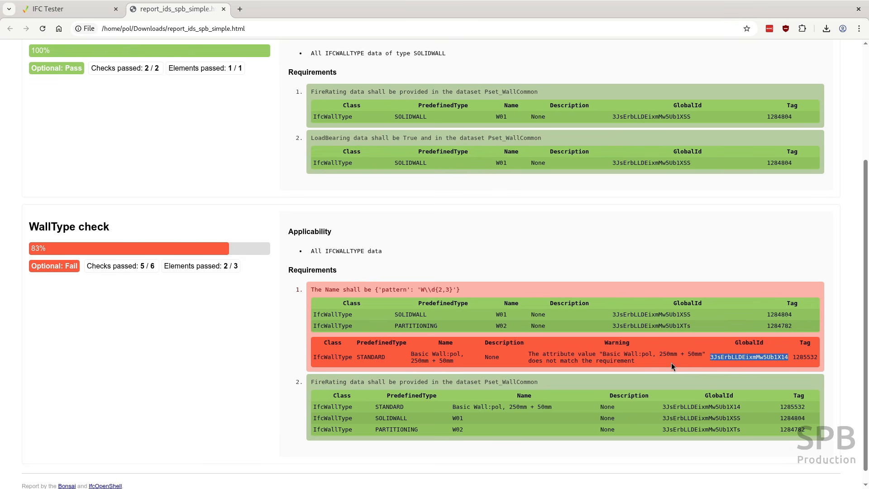
{"action": "left_click", "coordinate": [617, 369]}
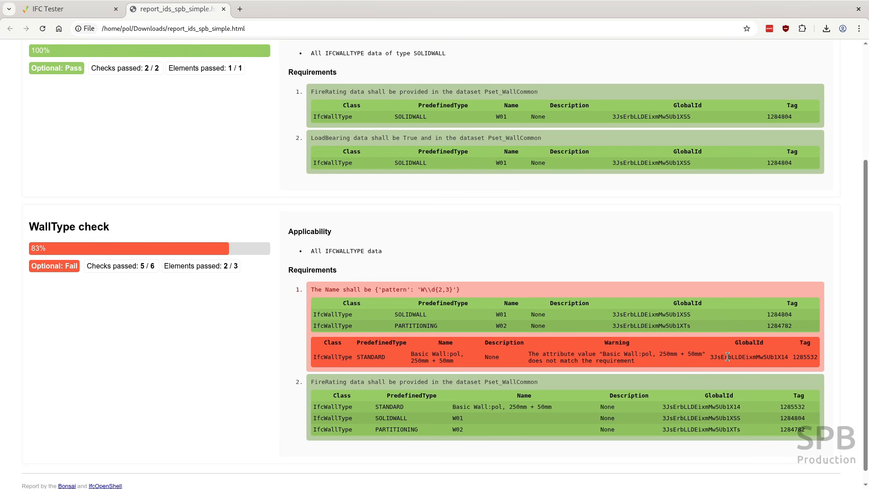
{"action": "scroll", "coordinate": [644, 394], "scroll_direction": "up", "scroll_amount": 3}
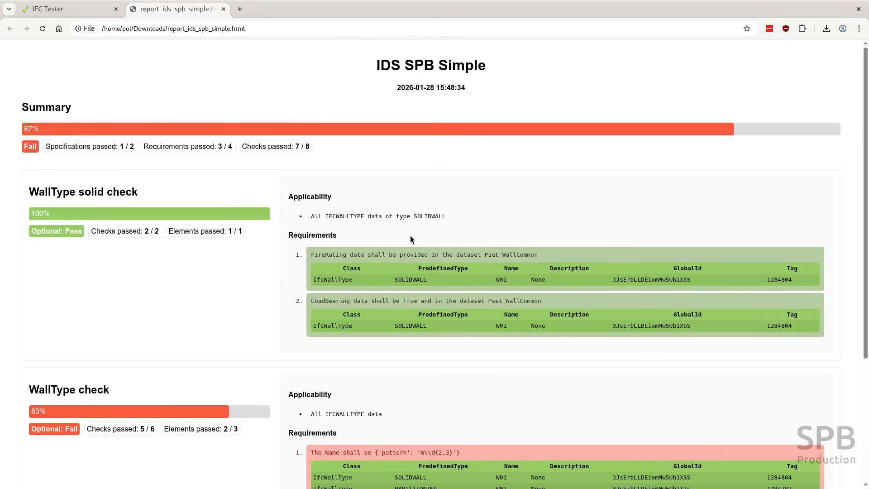
{"action": "left_click", "coordinate": [223, 9]}
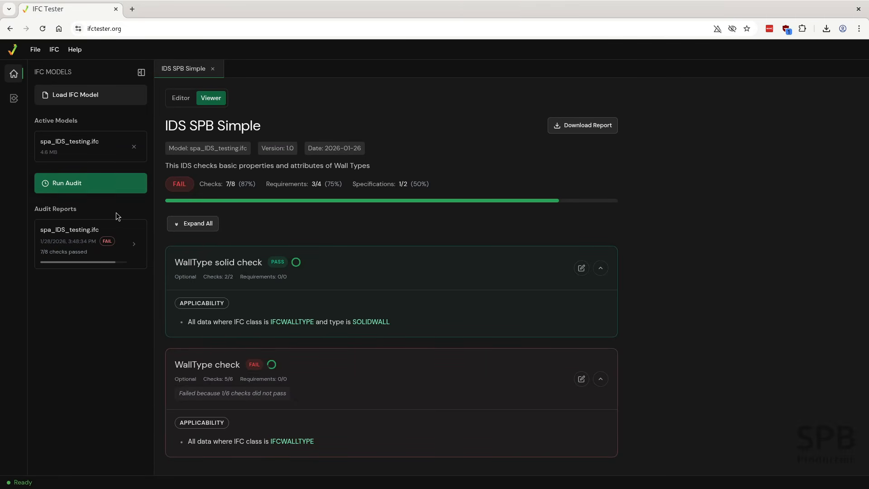
- Load small_building.ifc as an additional model and run the IDS SPB Simple audit on both active models
{"action": "left_click", "coordinate": [188, 72]}
{"action": "left_click", "coordinate": [53, 50]}
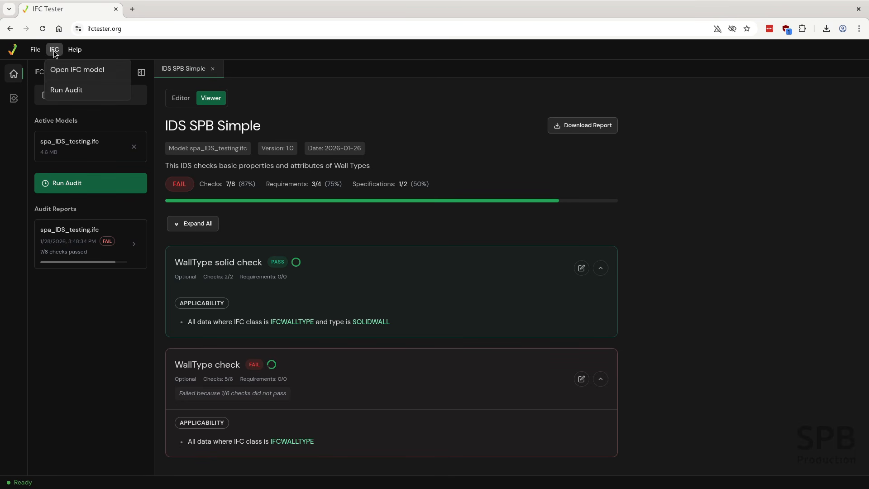
{"action": "left_click", "coordinate": [72, 72]}
{"action": "scroll", "coordinate": [363, 231], "scroll_direction": "down", "scroll_amount": 5}
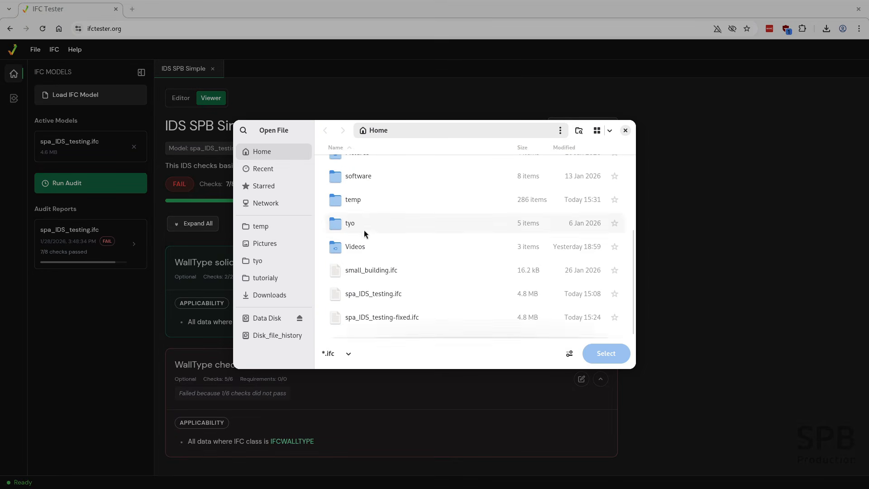
{"action": "left_click", "coordinate": [373, 276]}
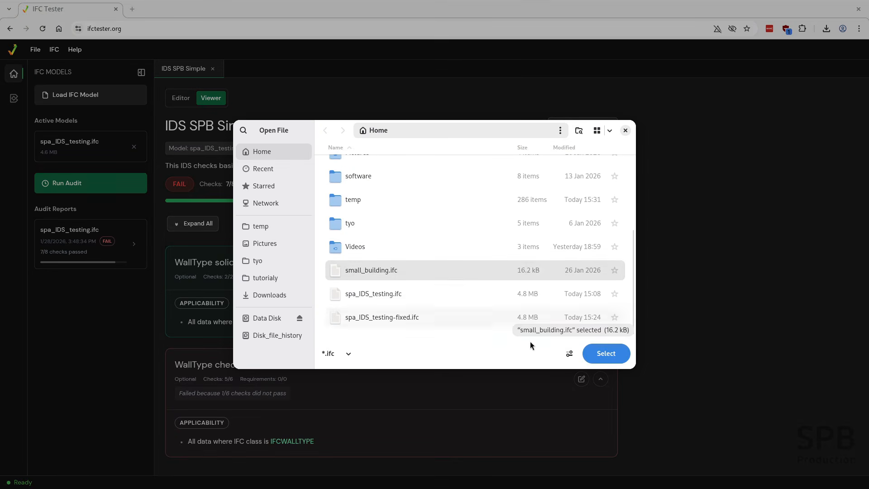
{"action": "left_click", "coordinate": [610, 354]}
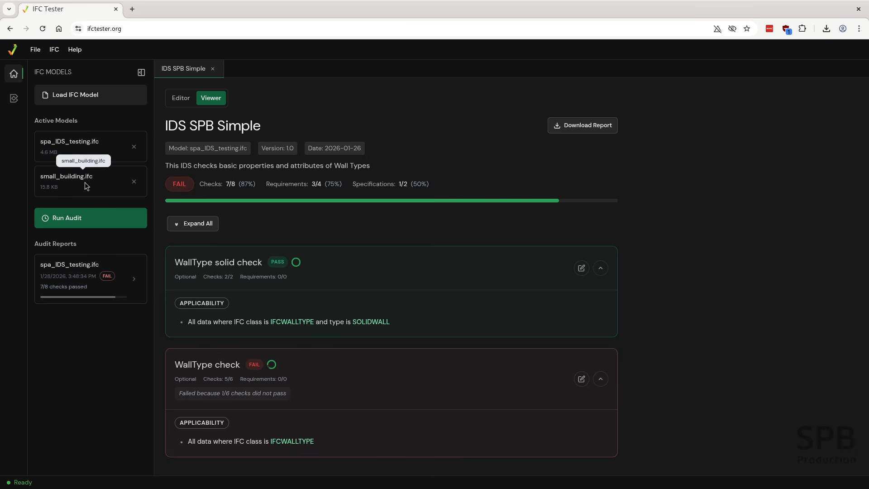
{"action": "left_click", "coordinate": [83, 219]}
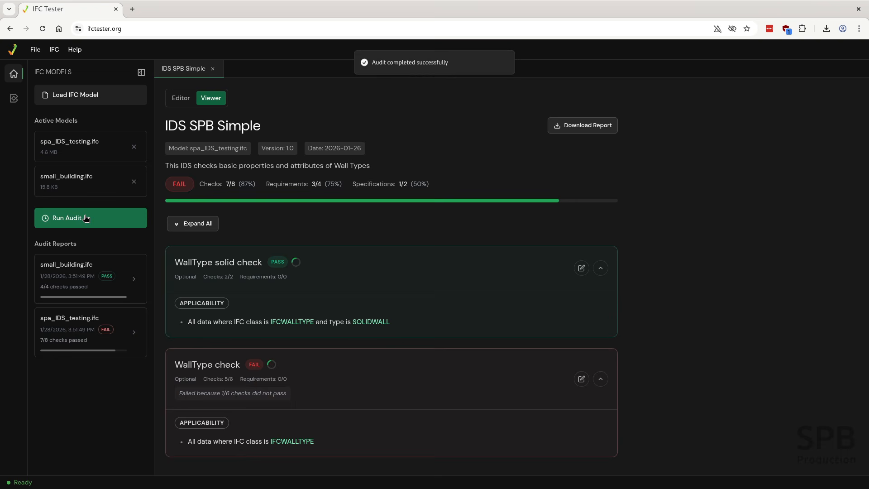
- Compare the IDS SPB Simple audit results of small_building.ifc and spa_IDS_testing.ifc, finishing on the small_building.ifc report
{"action": "left_click", "coordinate": [72, 278]}
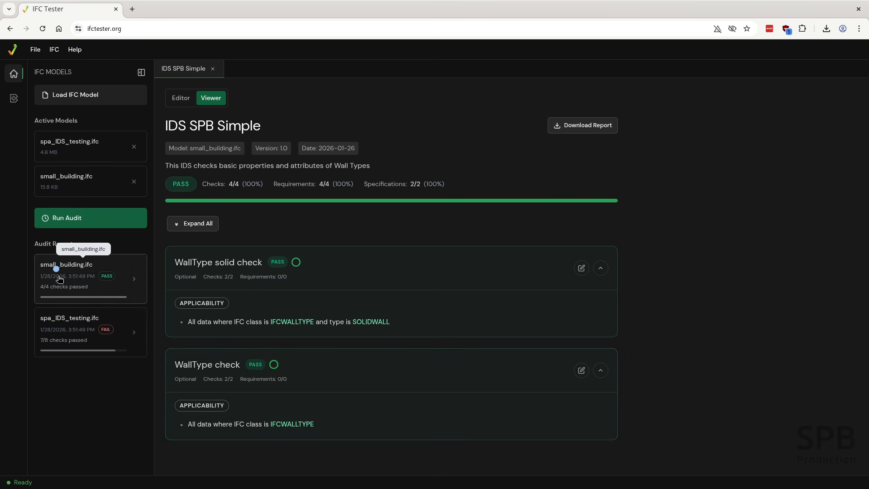
{"action": "left_click", "coordinate": [68, 330]}
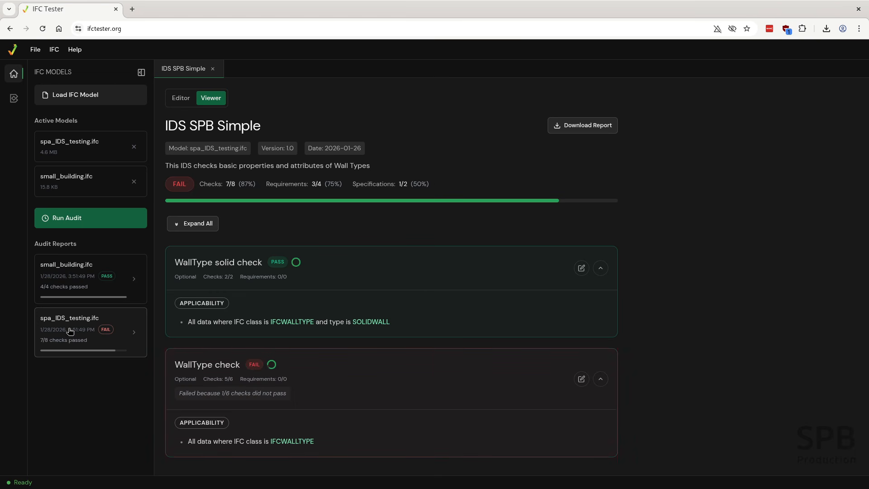
{"action": "left_click", "coordinate": [61, 324]}
{"action": "left_click", "coordinate": [76, 288]}
{"action": "left_click", "coordinate": [77, 344]}
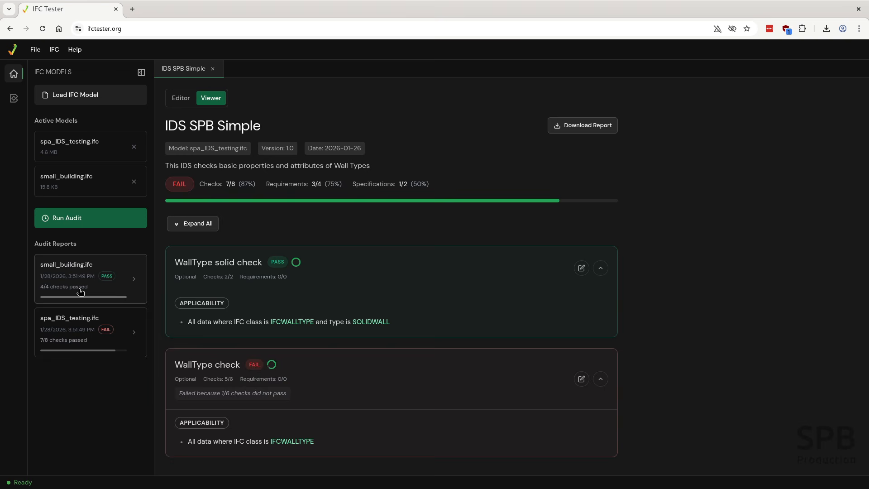
{"action": "left_click", "coordinate": [80, 291]}
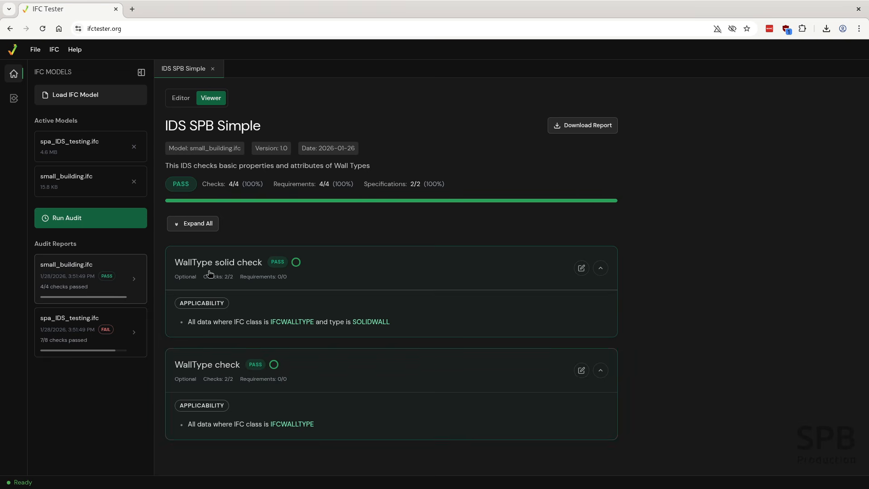
- Download the audit report for small_building.ifc and open report_ids_spb_simple (1).html from the Downloads folder
{"action": "left_click", "coordinate": [581, 129]}
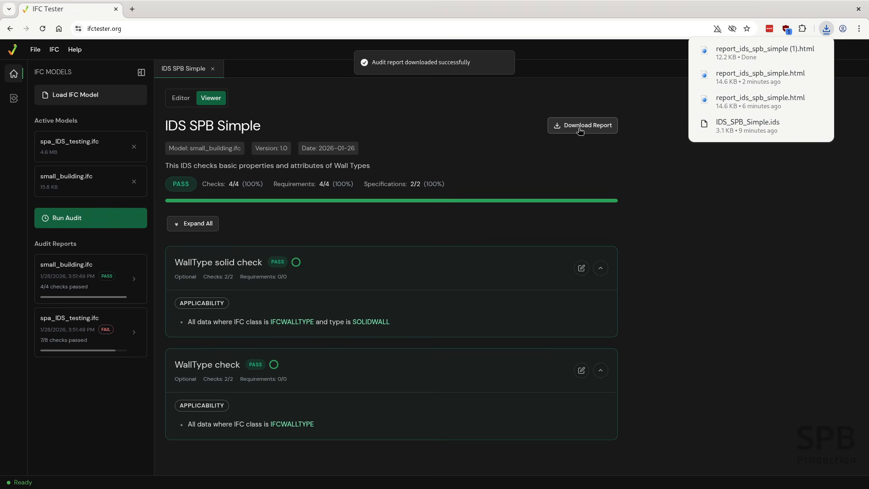
{"action": "key", "text": "alt+Tab"}
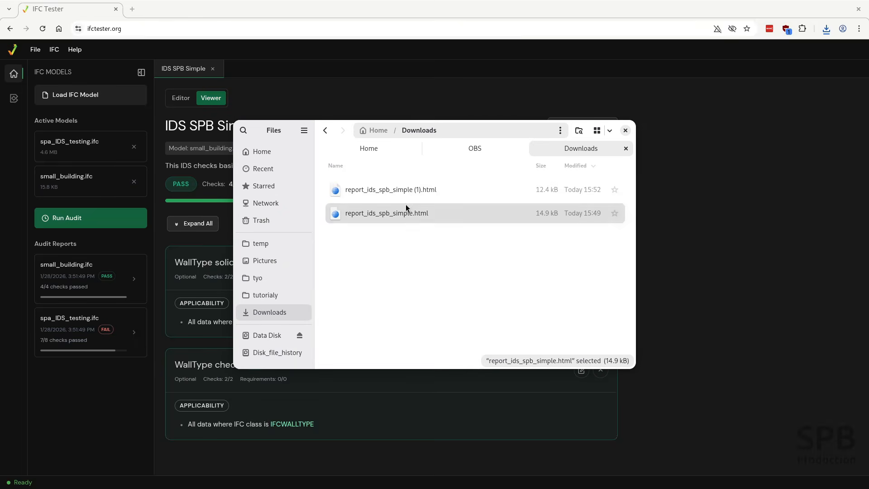
{"action": "left_click", "coordinate": [399, 190]}
{"action": "double_click", "coordinate": [399, 190]}
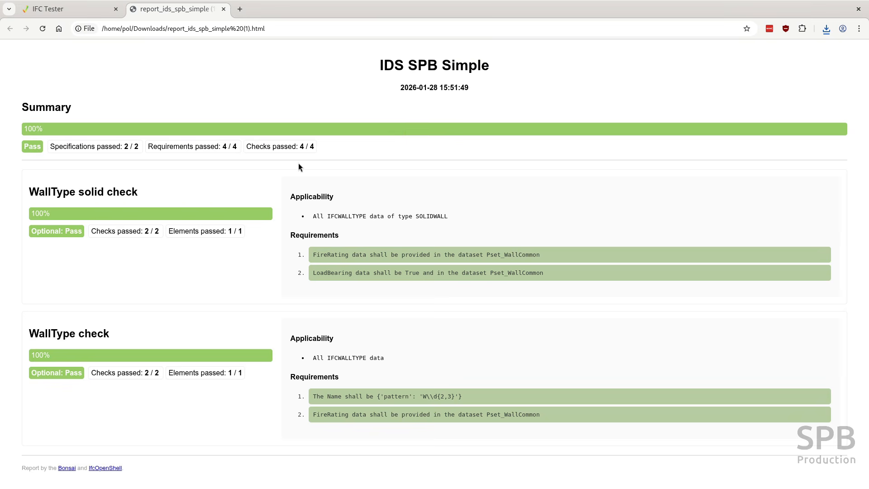
- Expand every requirement under WallType solid check and WallType check to examine their elements, and close the report
{"action": "left_click", "coordinate": [340, 260]}
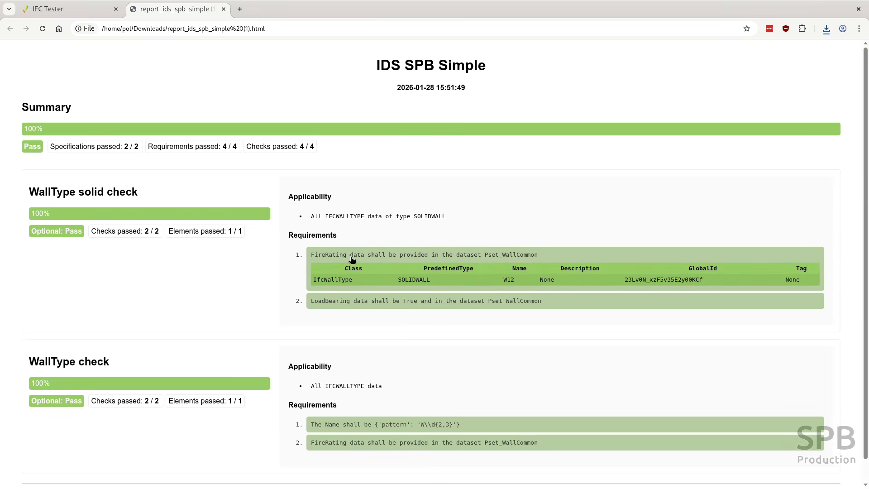
{"action": "left_click", "coordinate": [351, 300]}
{"action": "scroll", "coordinate": [321, 352], "scroll_direction": "down", "scroll_amount": 1}
{"action": "left_click", "coordinate": [322, 400]}
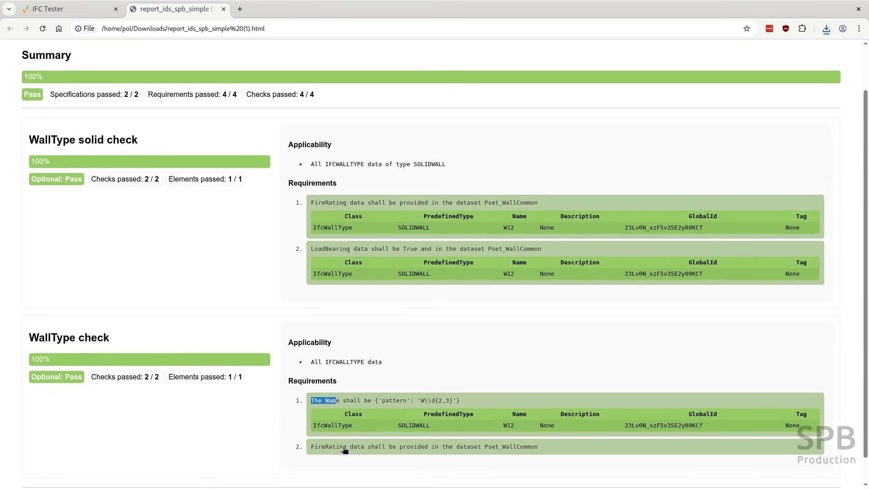
{"action": "left_click", "coordinate": [348, 447]}
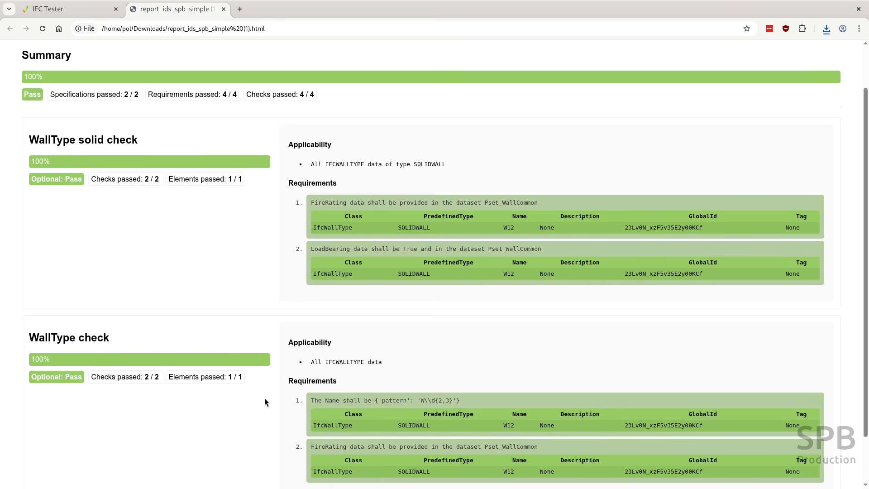
{"action": "left_click", "coordinate": [224, 9]}
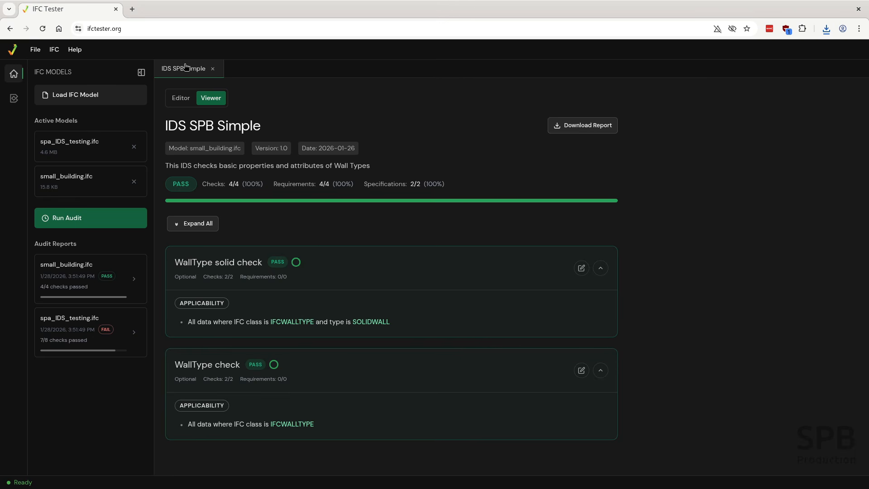
- Open the IDS_SPB_Proxy.ids specification file from the Home folder alongside the current one
{"action": "left_click", "coordinate": [34, 49]}
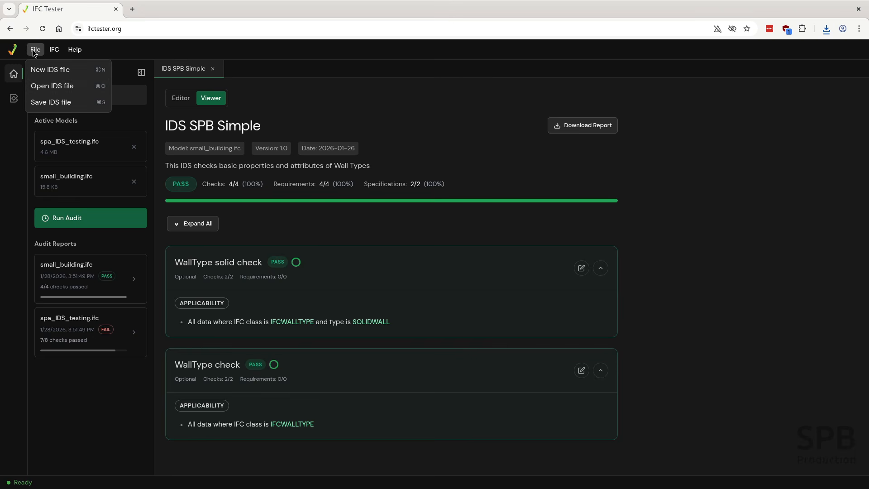
{"action": "left_click", "coordinate": [42, 84]}
{"action": "scroll", "coordinate": [354, 204], "scroll_direction": "down", "scroll_amount": 5}
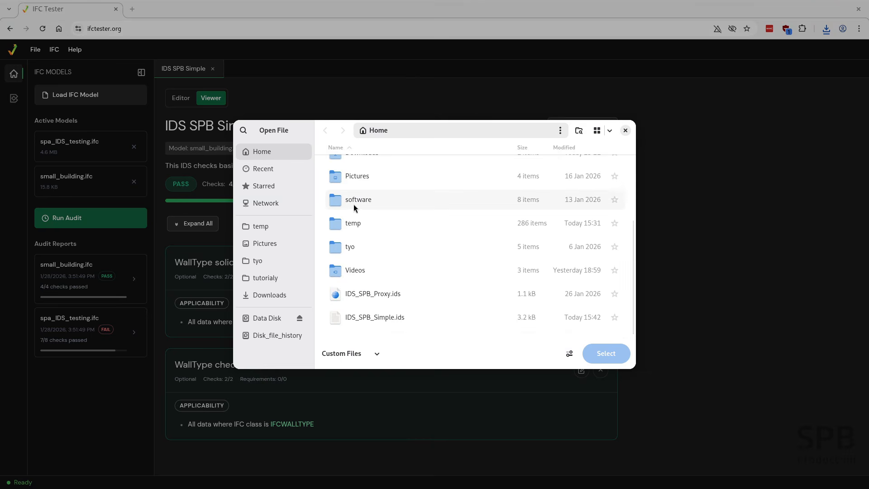
{"action": "left_click", "coordinate": [368, 295]}
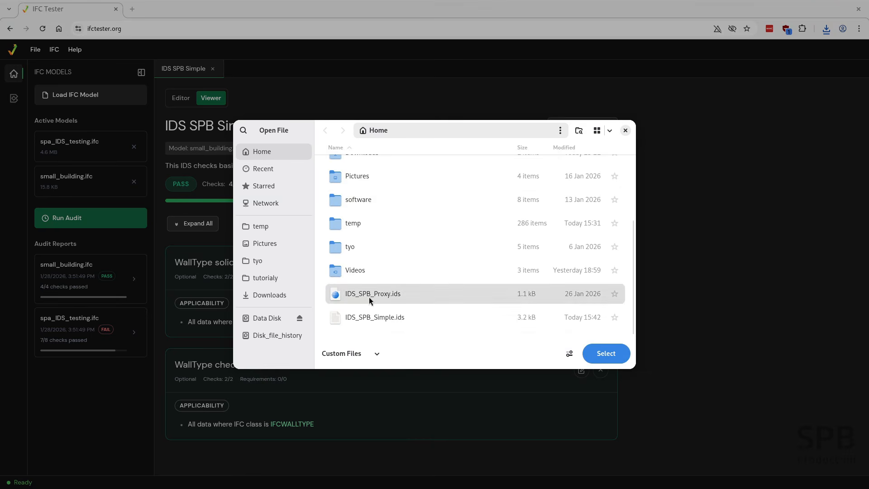
{"action": "left_click", "coordinate": [605, 354]}
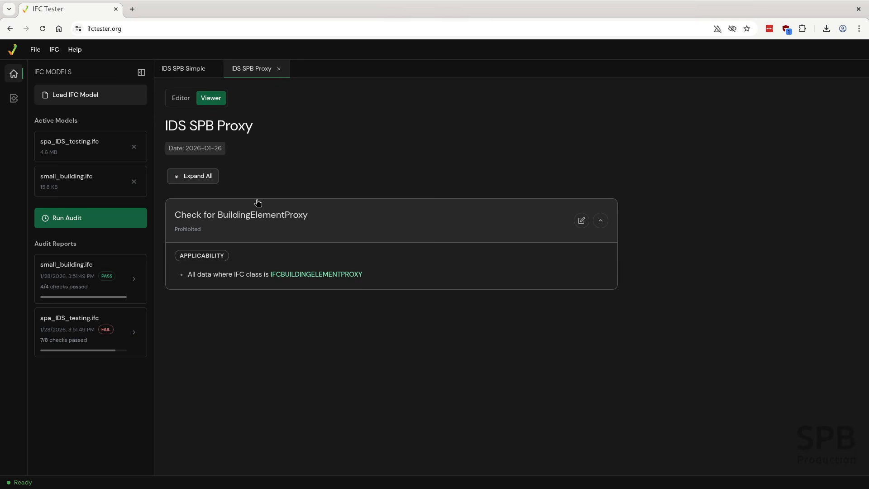
- Switch between the IDS SPB Simple and IDS SPB Proxy specifications to compare them, finishing on IDS SPB Proxy
{"action": "left_click", "coordinate": [172, 74]}
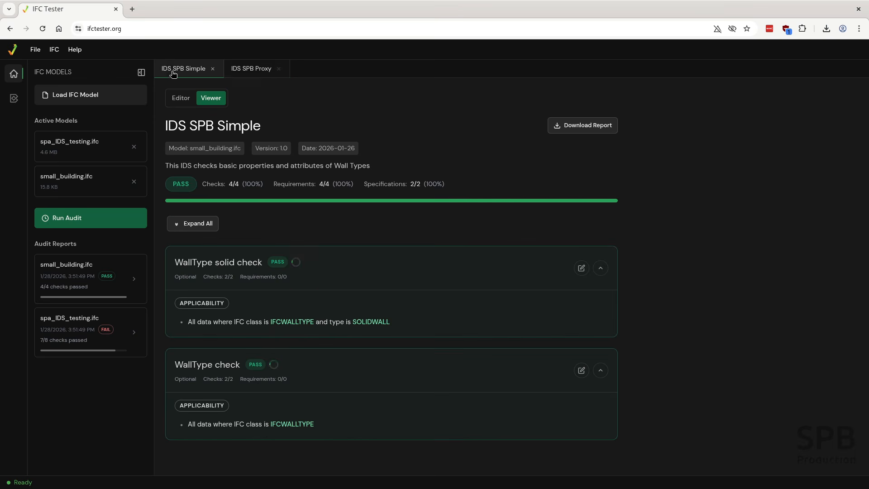
{"action": "left_click", "coordinate": [251, 71]}
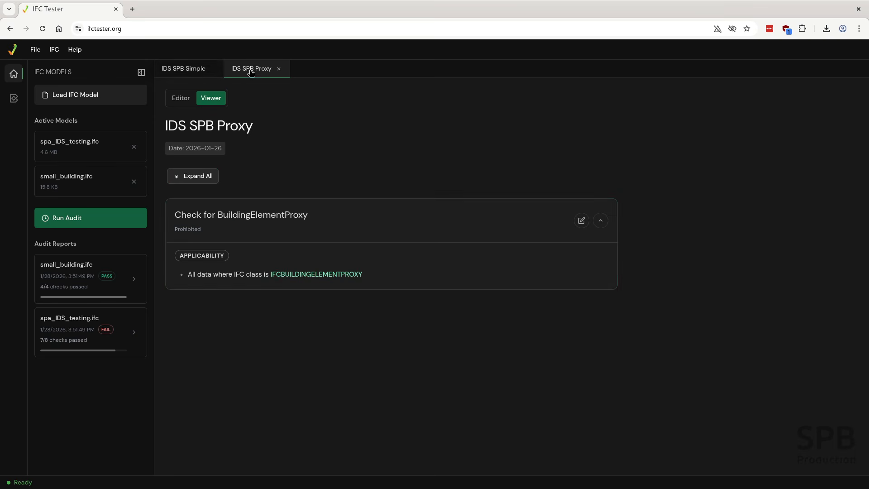
{"action": "left_click", "coordinate": [192, 71]}
{"action": "left_click", "coordinate": [253, 71]}
{"action": "left_click", "coordinate": [200, 72]}
{"action": "left_click", "coordinate": [244, 72]}
{"action": "left_click", "coordinate": [254, 68]}
- Run the IDS SPB Proxy audit on both models and review the small_building.ifc and spa_IDS_testing.ifc results
{"action": "left_click", "coordinate": [99, 218]}
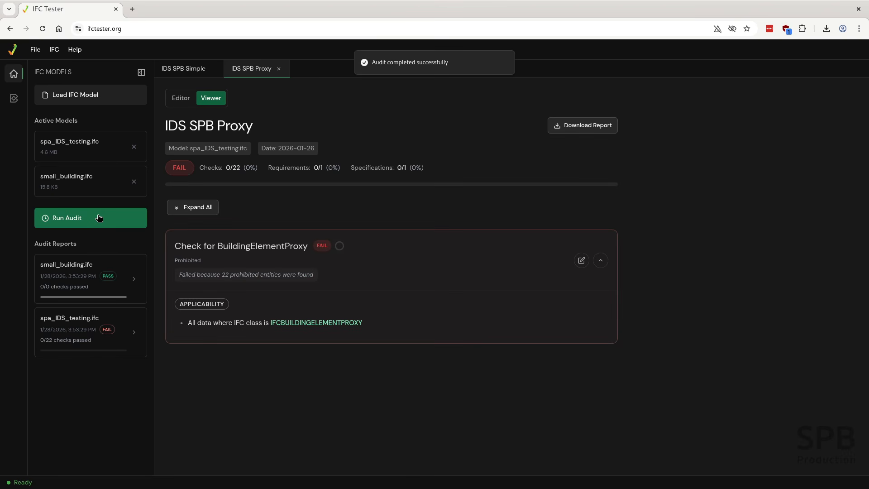
{"action": "left_click", "coordinate": [70, 274]}
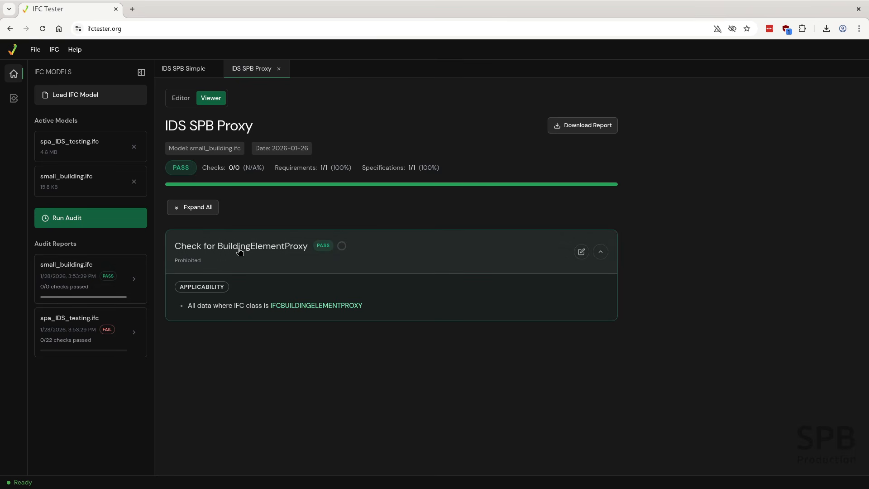
{"action": "left_click", "coordinate": [76, 329]}
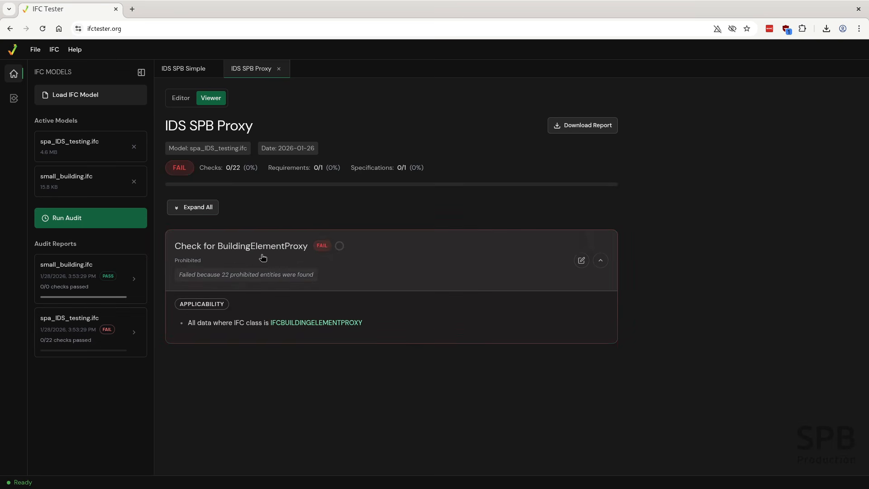
{"action": "left_click", "coordinate": [219, 276]}
- Download the IDS SPB Proxy audit report for spa_IDS_testing.ifc and open report_ids_spb_proxy.html from the Downloads folder
{"action": "left_click", "coordinate": [573, 128]}
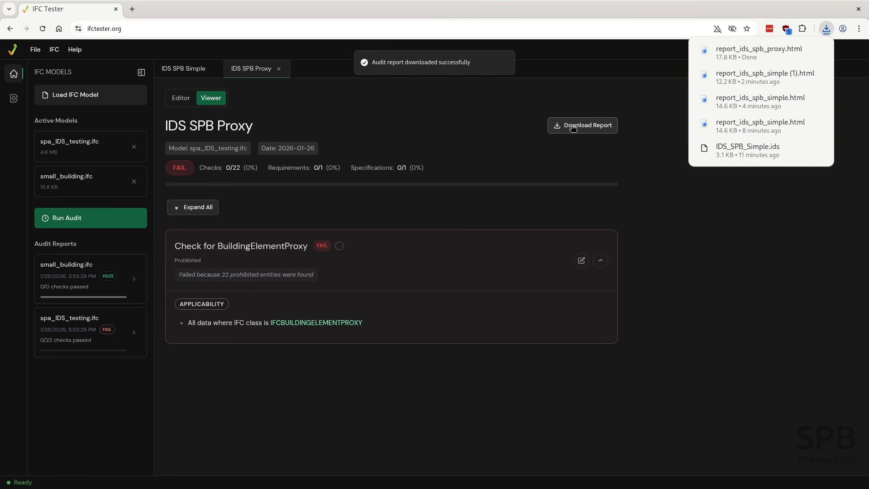
{"action": "key", "text": "alt+Tab"}
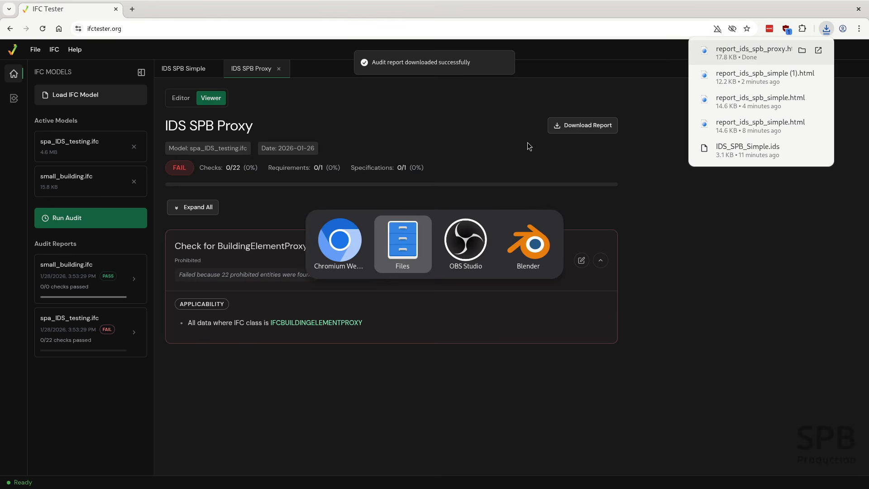
{"action": "double_click", "coordinate": [368, 189]}
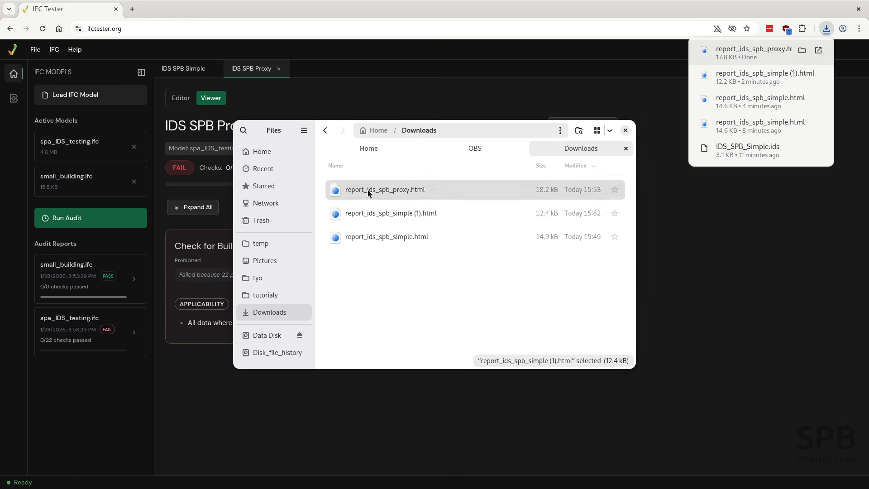
- Expand the requirement under Check for BuildingElementProxy to examine the listed proxy elements, and close the report
{"action": "left_click", "coordinate": [342, 256]}
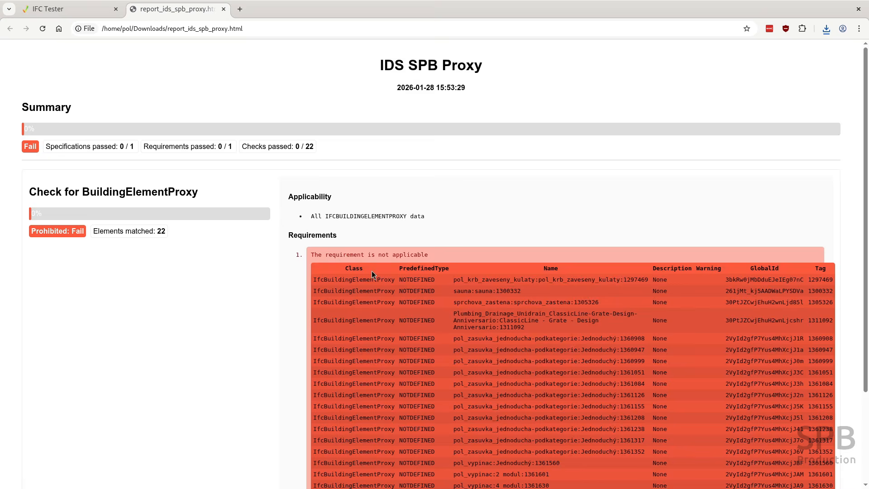
{"action": "scroll", "coordinate": [374, 274], "scroll_direction": "down", "scroll_amount": 3}
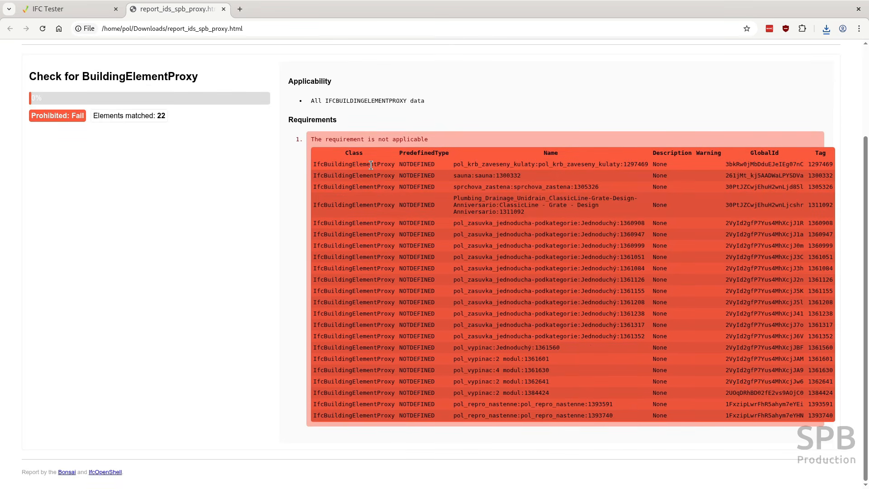
{"action": "left_click", "coordinate": [370, 165]}
{"action": "left_click", "coordinate": [223, 9]}
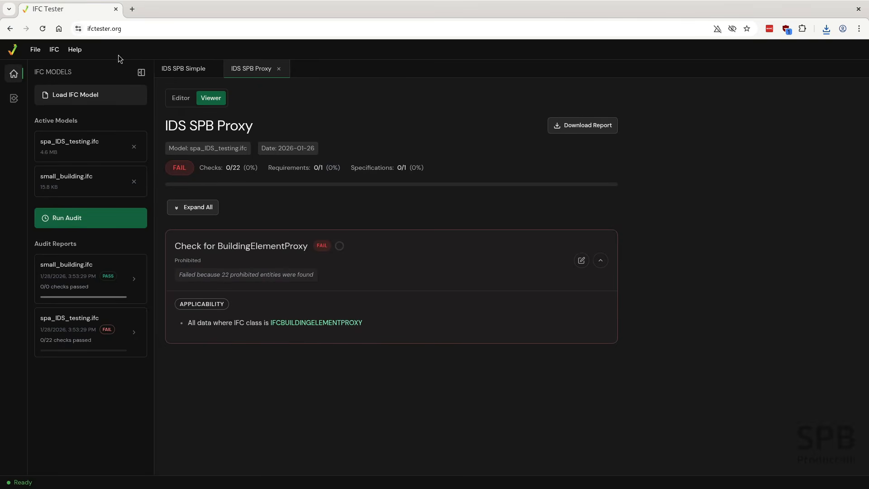
{"action": "left_click", "coordinate": [108, 29]}
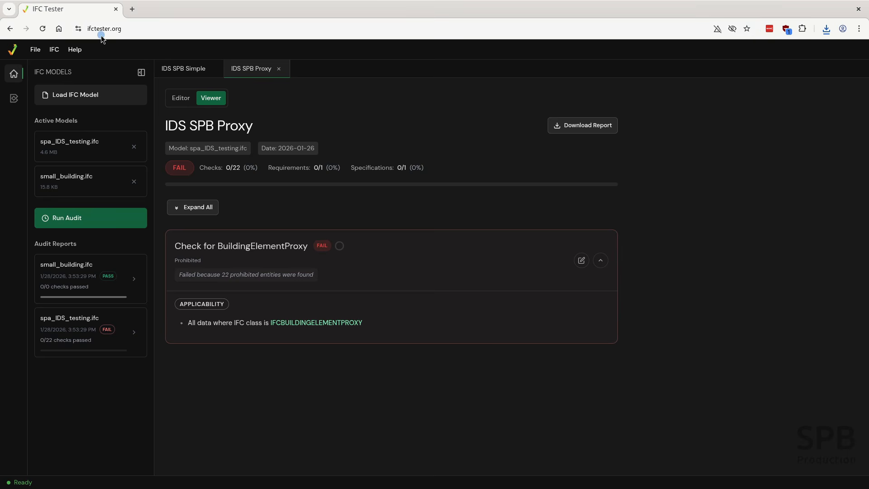
{"action": "left_click", "coordinate": [37, 51]}
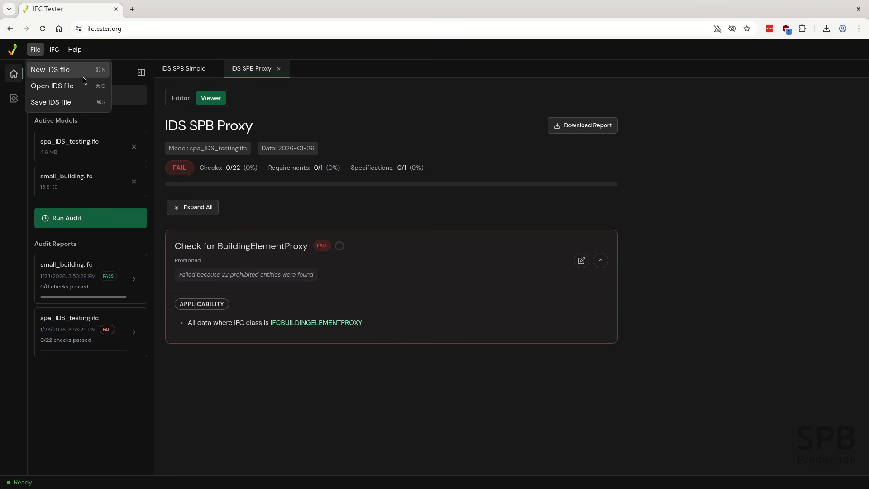
{"action": "left_click", "coordinate": [123, 52]}
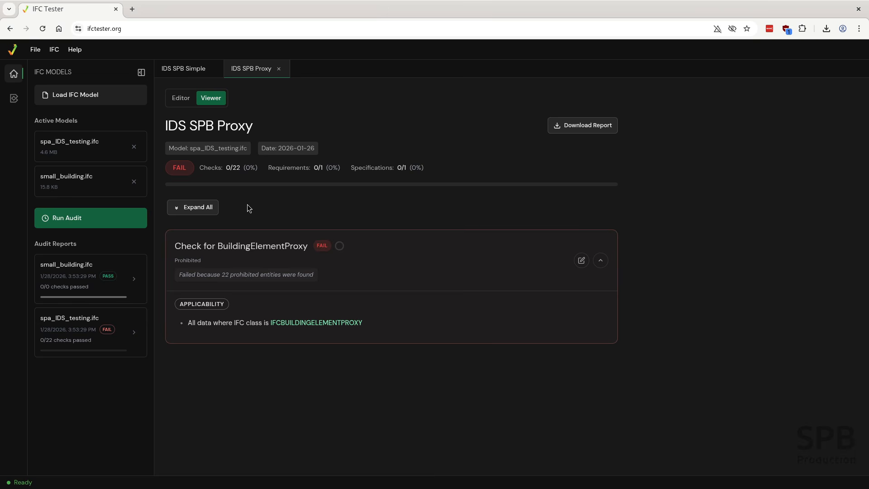
- Show the About IfcTester information and follow its Google Summer of Code 2025 project link
{"action": "left_click", "coordinate": [75, 50]}
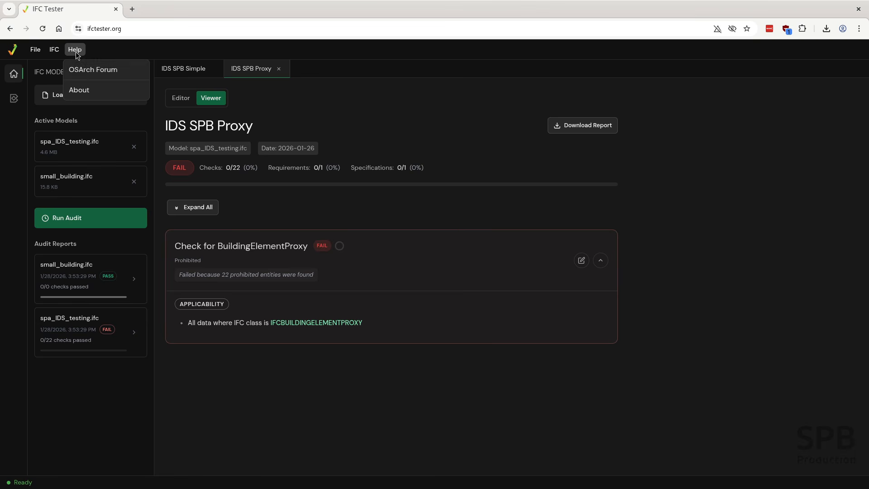
{"action": "left_click", "coordinate": [81, 90]}
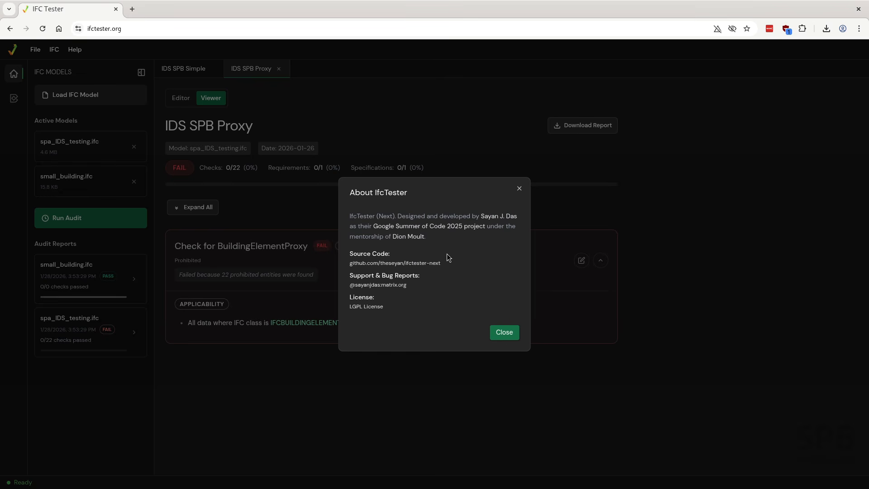
{"action": "left_click", "coordinate": [435, 227]}
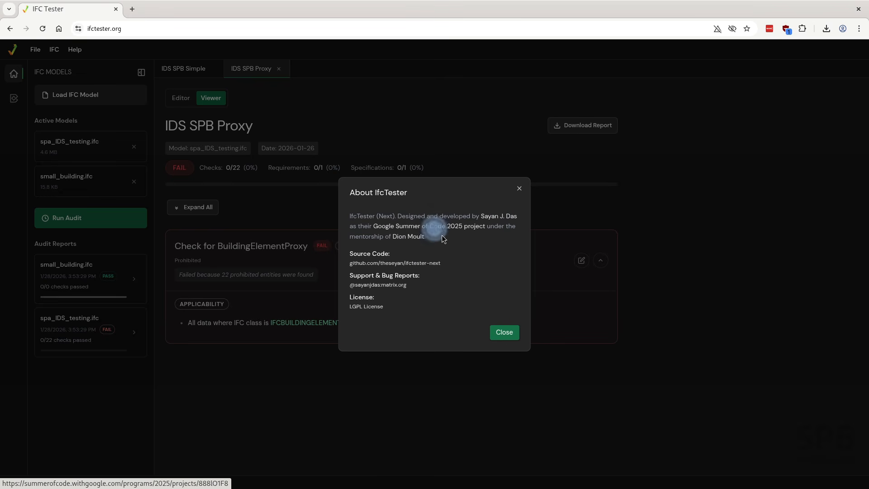